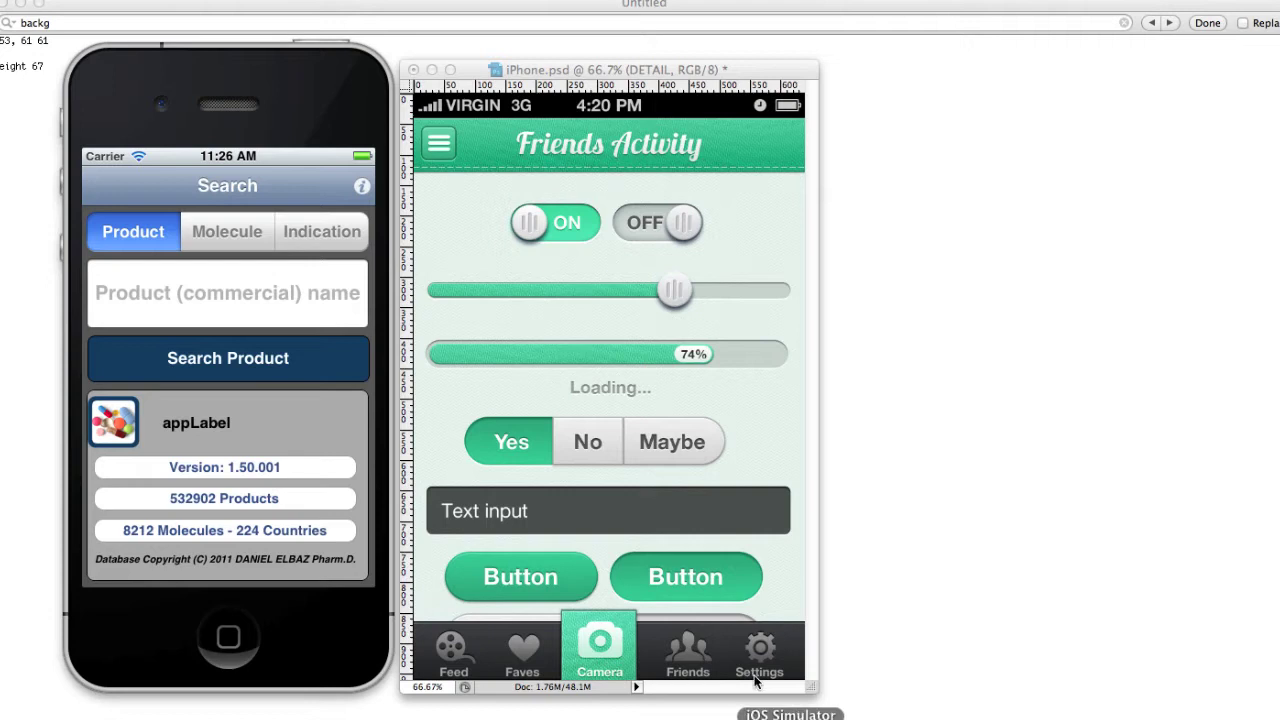
Step: Bring Photoshop CS5 and its iPhone.psd template to the front from the dock
click(836, 717)
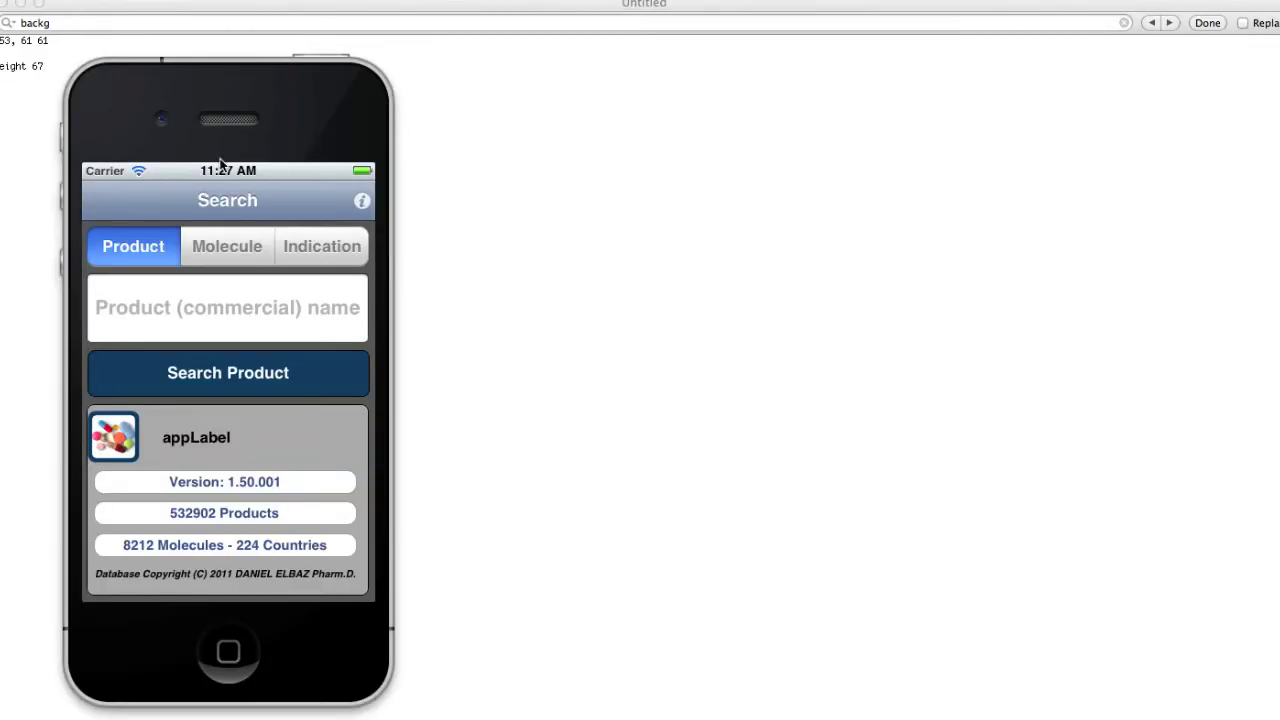
Step: Drag the simulator's phone window to the right by its bezel
drag(283, 109, 392, 103)
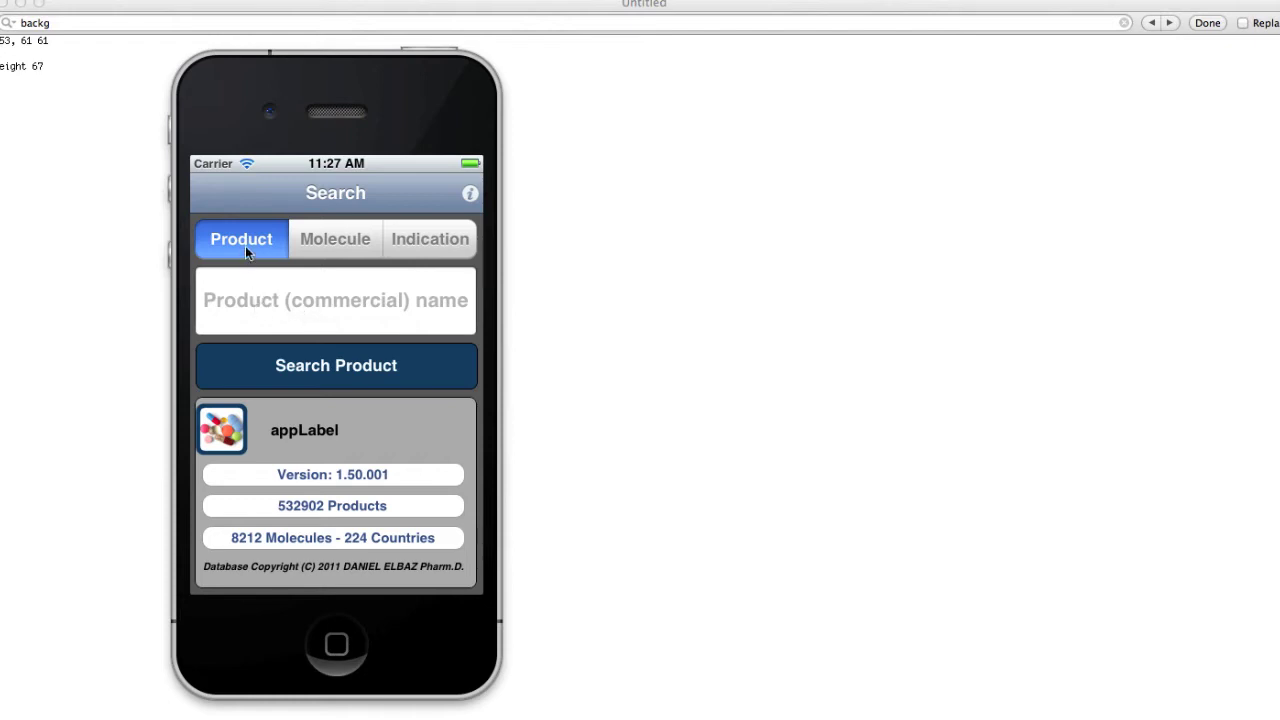
Step: Enter 'ibuprofen' in the Product (commercial) name field
click(238, 300)
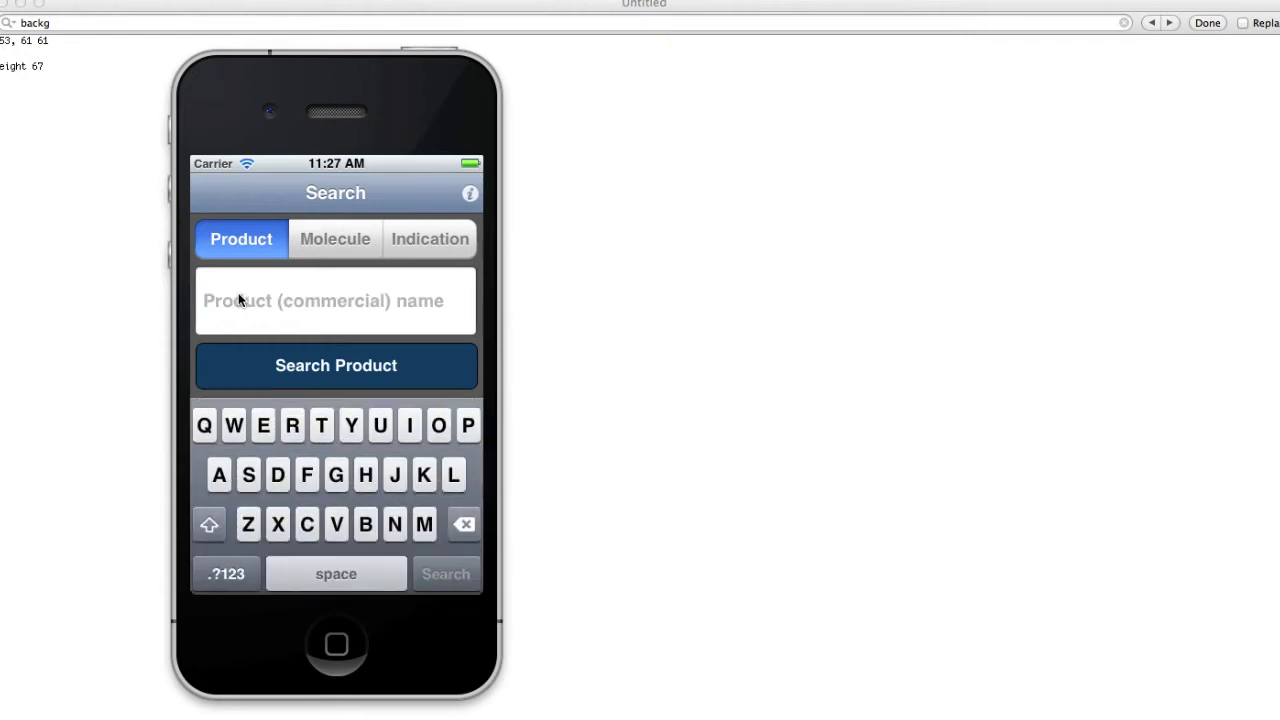
text(ibr)
key(BackSpace)
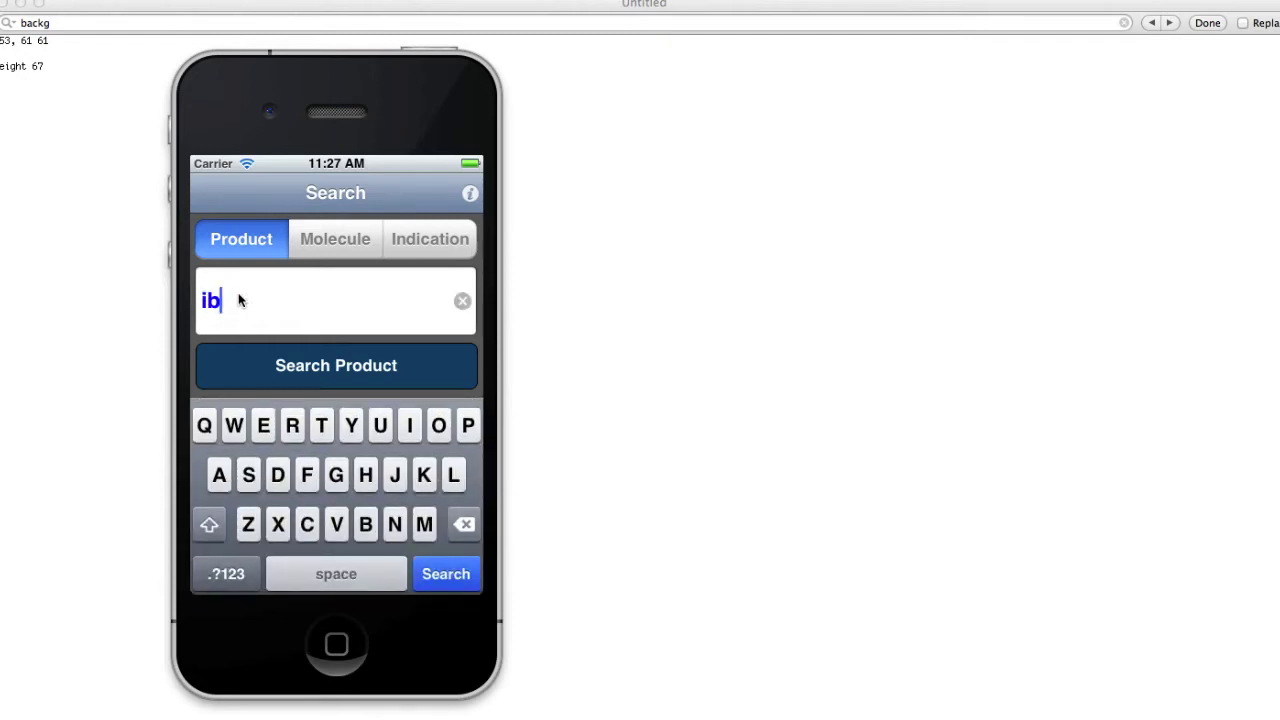
text(ru)
key(BackSpace)
key(BackSpace)
text(uprfoen)
key(BackSpace)
key(BackSpace)
key(BackSpace)
key(BackSpace)
text(oe)
key(BackSpace)
text(fen)
Step: Search products and open Ibuprofen - Ct Akut, then Algeria, then Antafene details
click(331, 380)
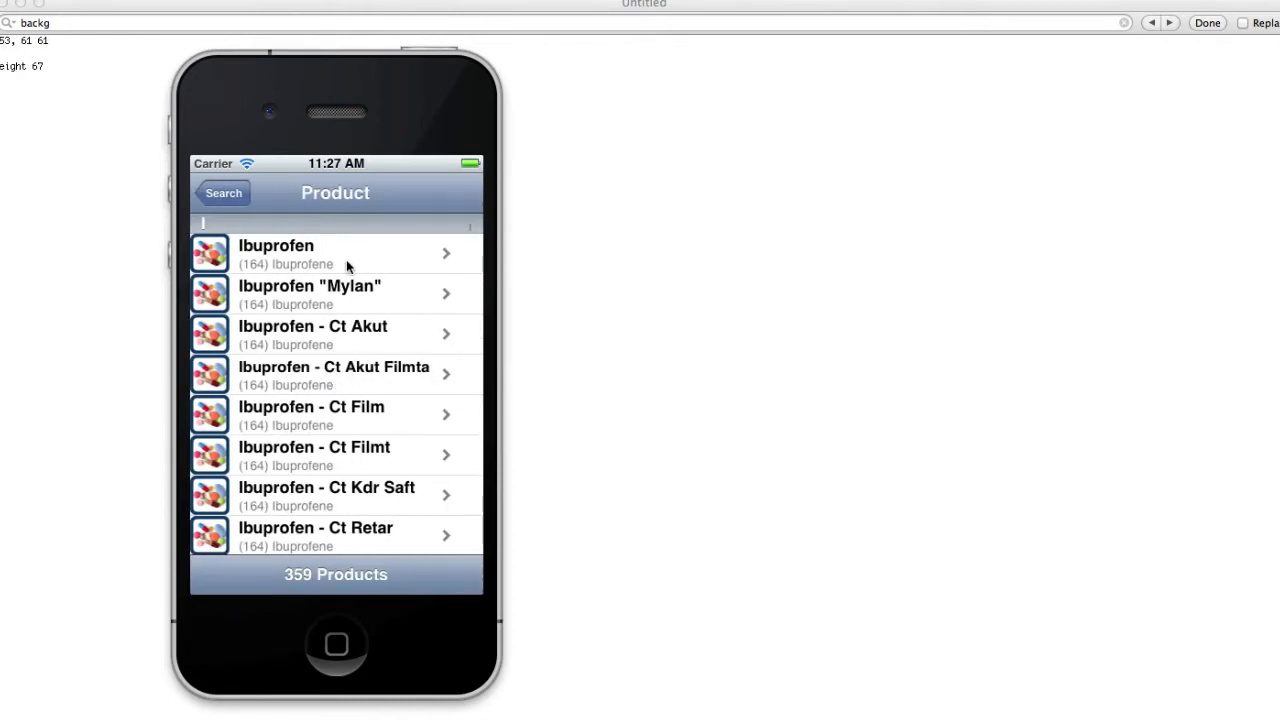
click(337, 339)
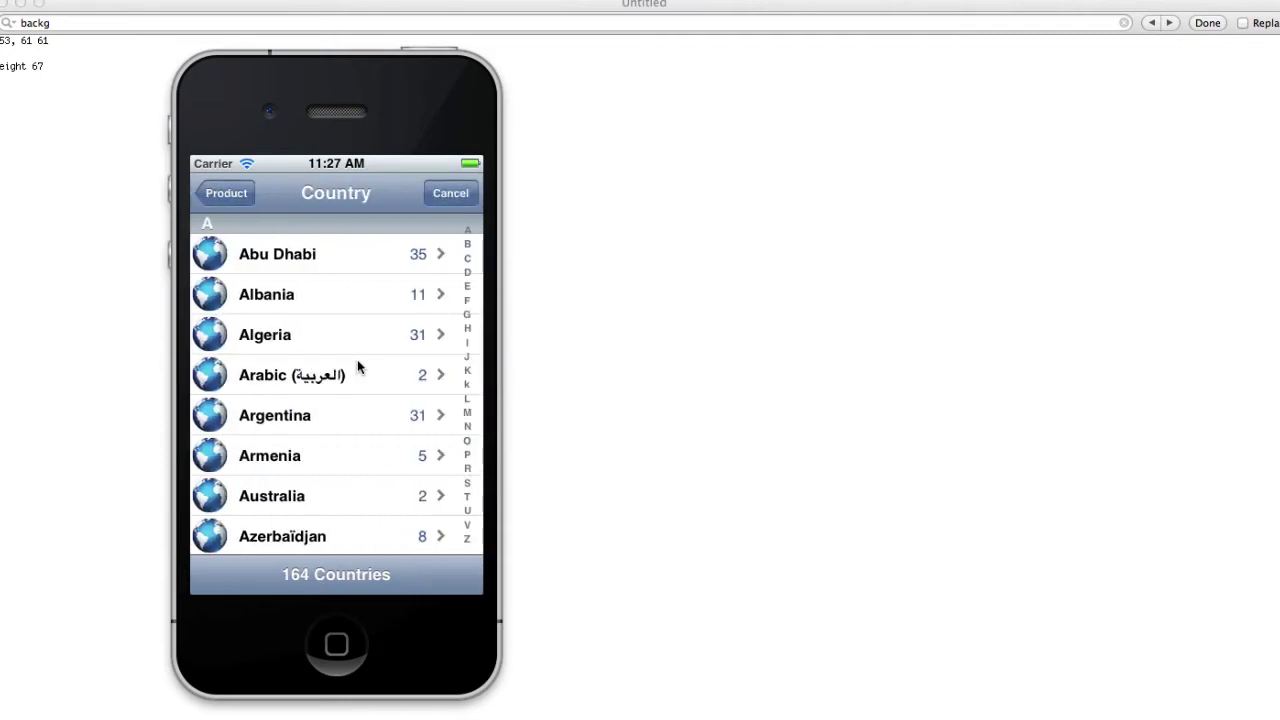
click(319, 350)
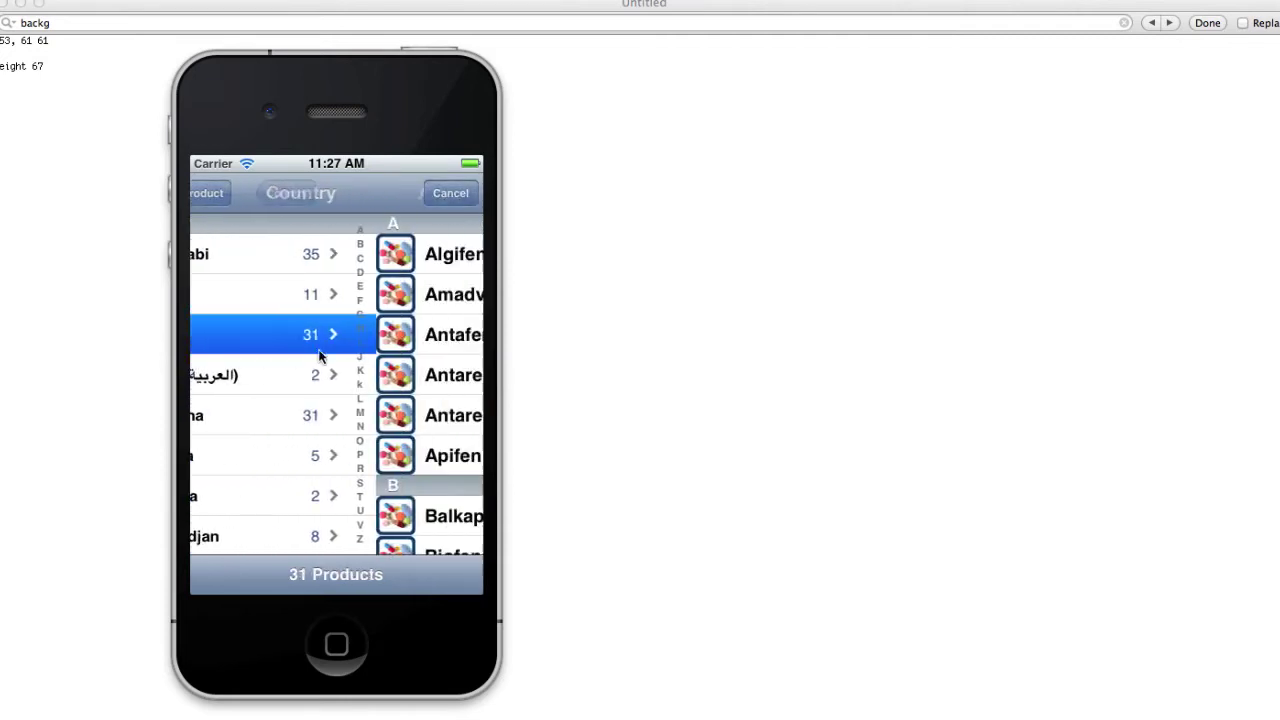
click(327, 336)
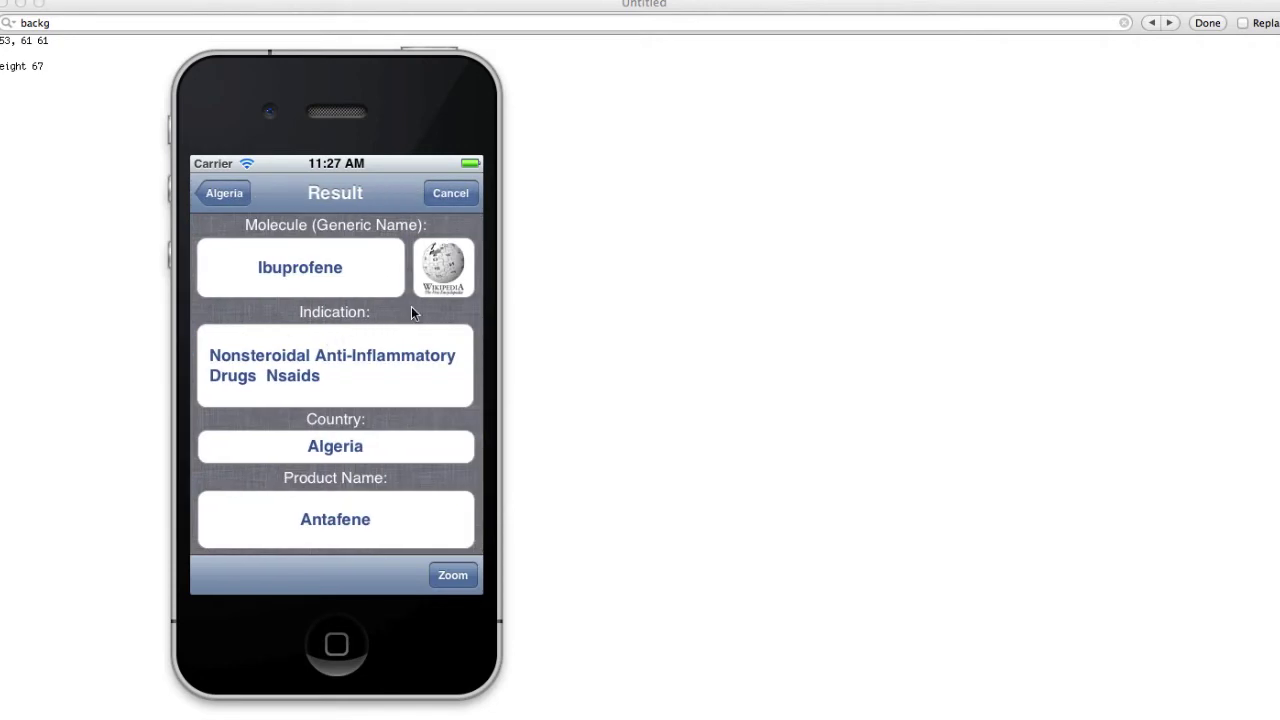
Step: Navigate back through the Algeria, country and product lists to the Search screen
click(216, 194)
click(216, 195)
click(220, 196)
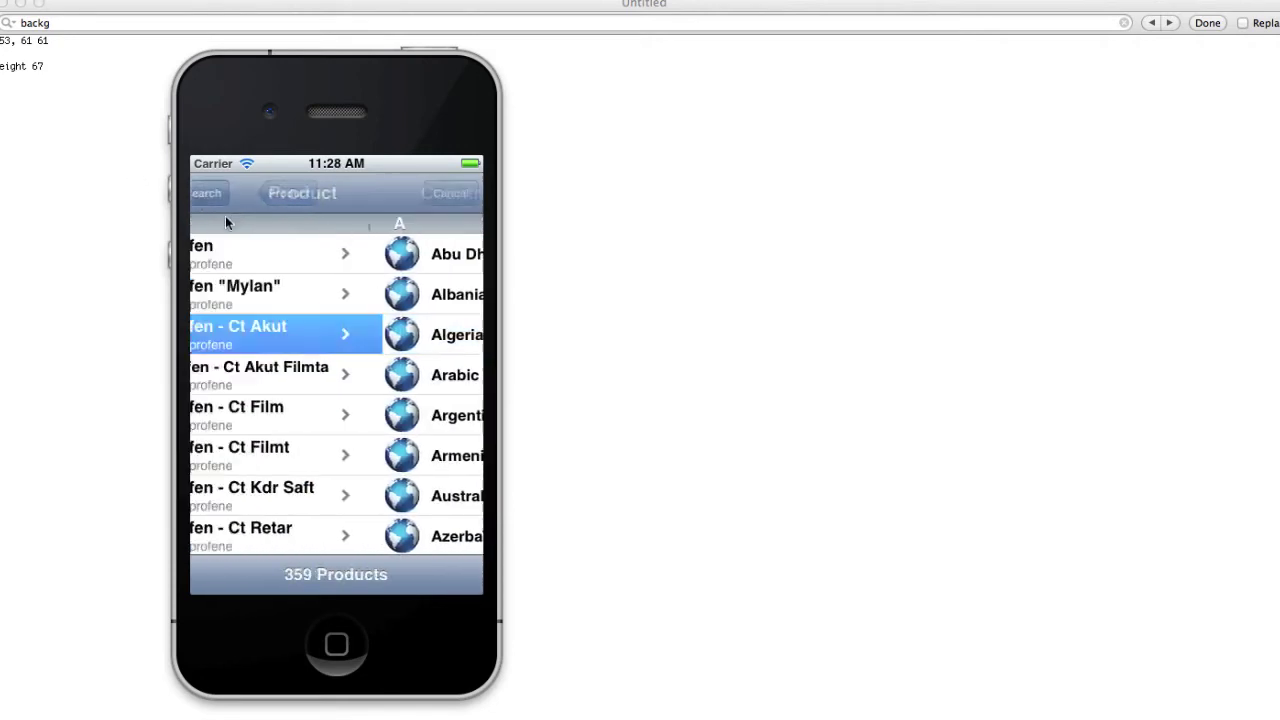
click(222, 195)
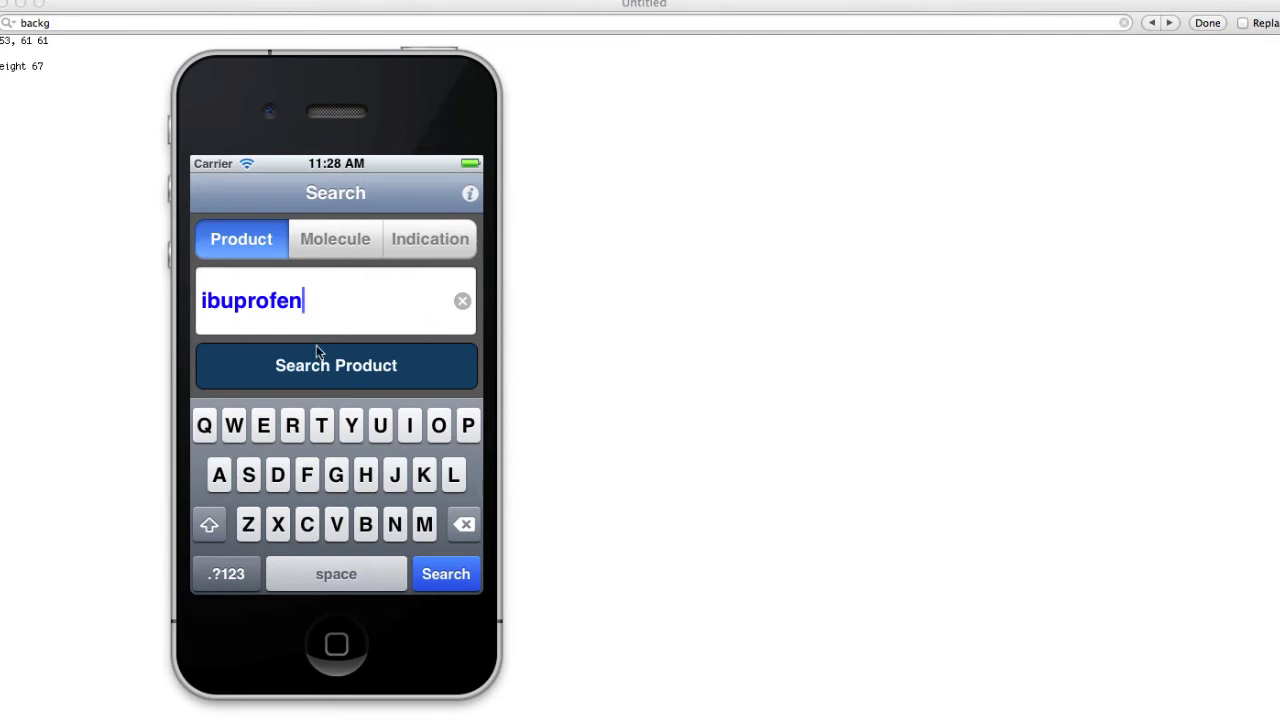
Step: Run the ibuprofen product search and scroll through the results list
click(446, 574)
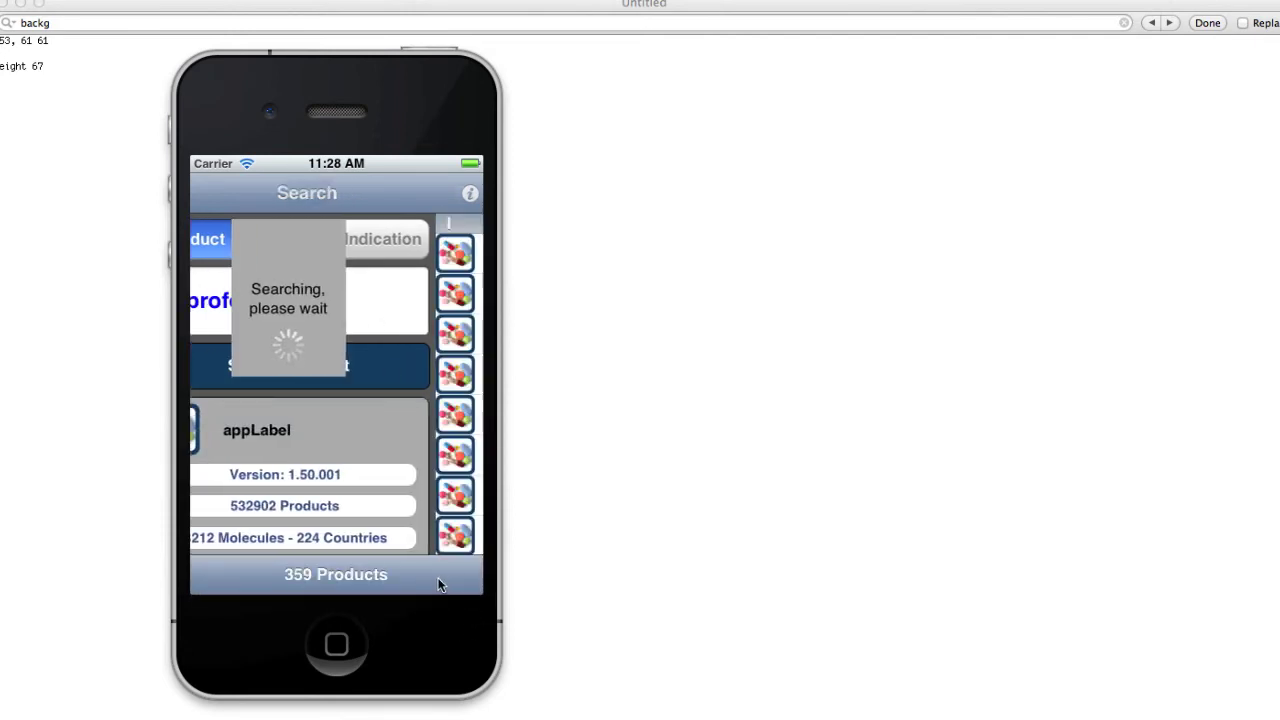
drag(318, 372, 378, 210)
drag(340, 450, 337, 200)
drag(414, 337, 354, 286)
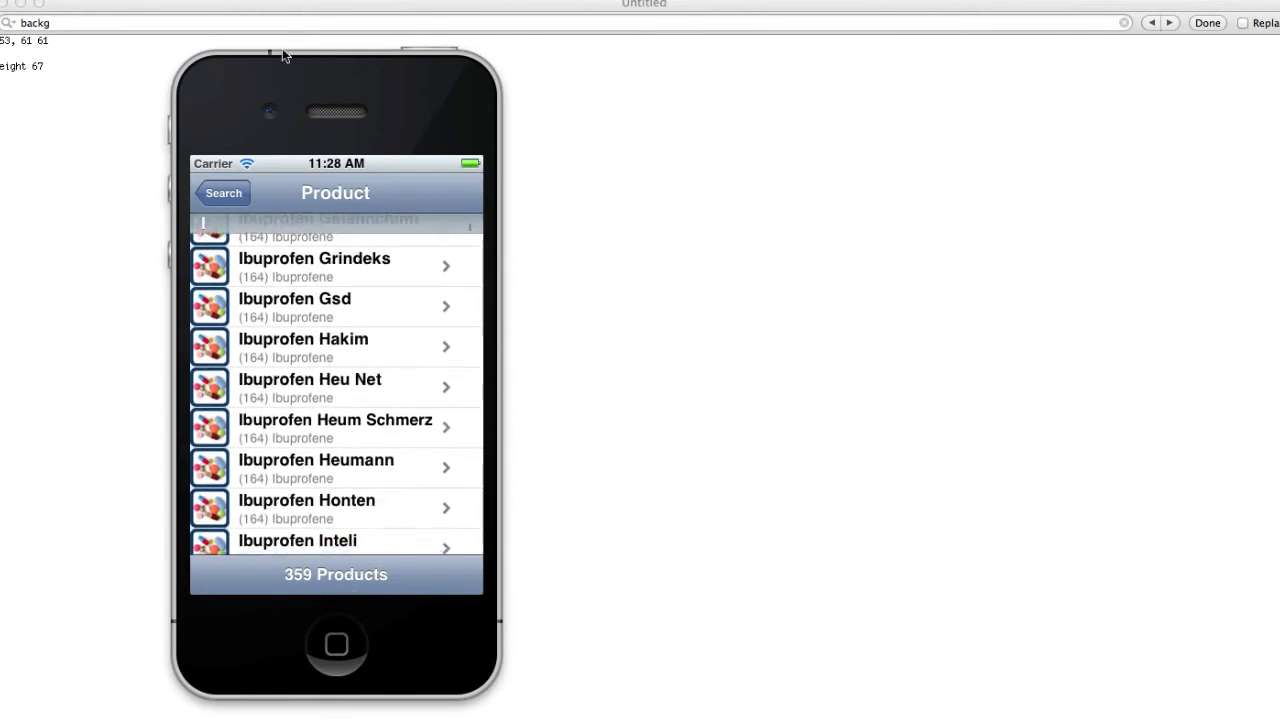
Step: Open Ibuprofen Gsd, then a product's Albania listing and its Bren details
click(292, 275)
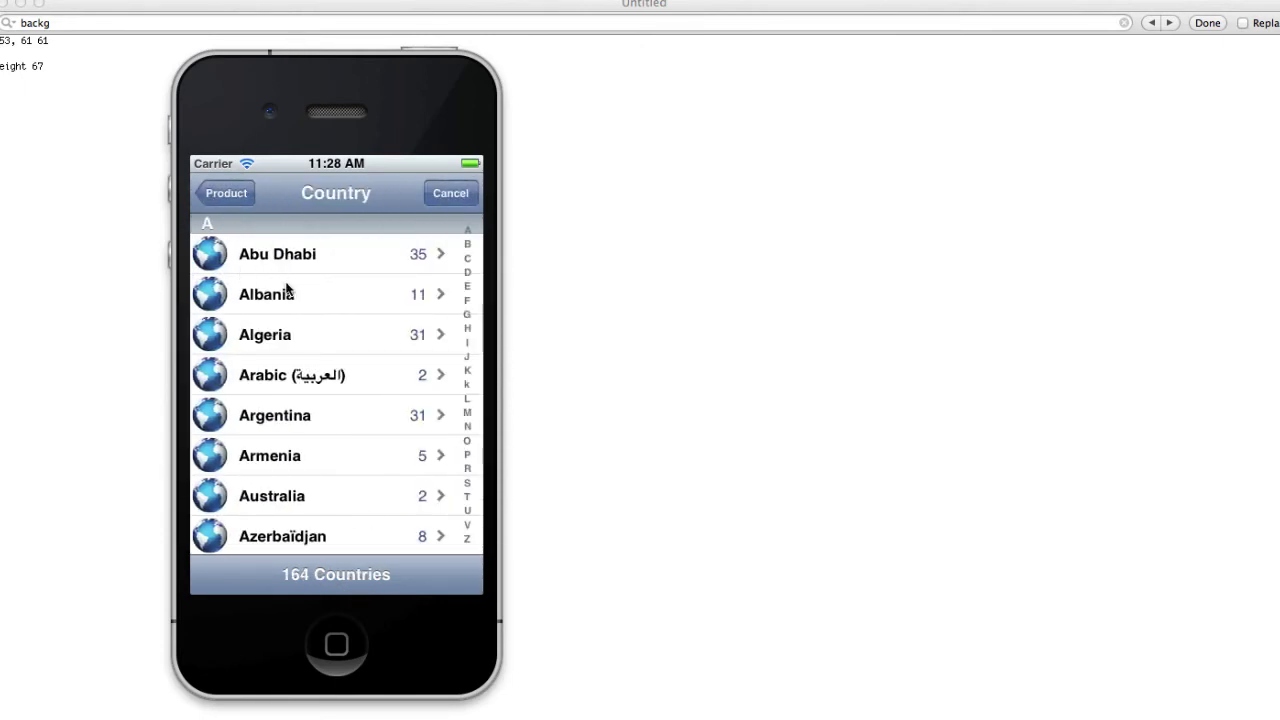
click(214, 198)
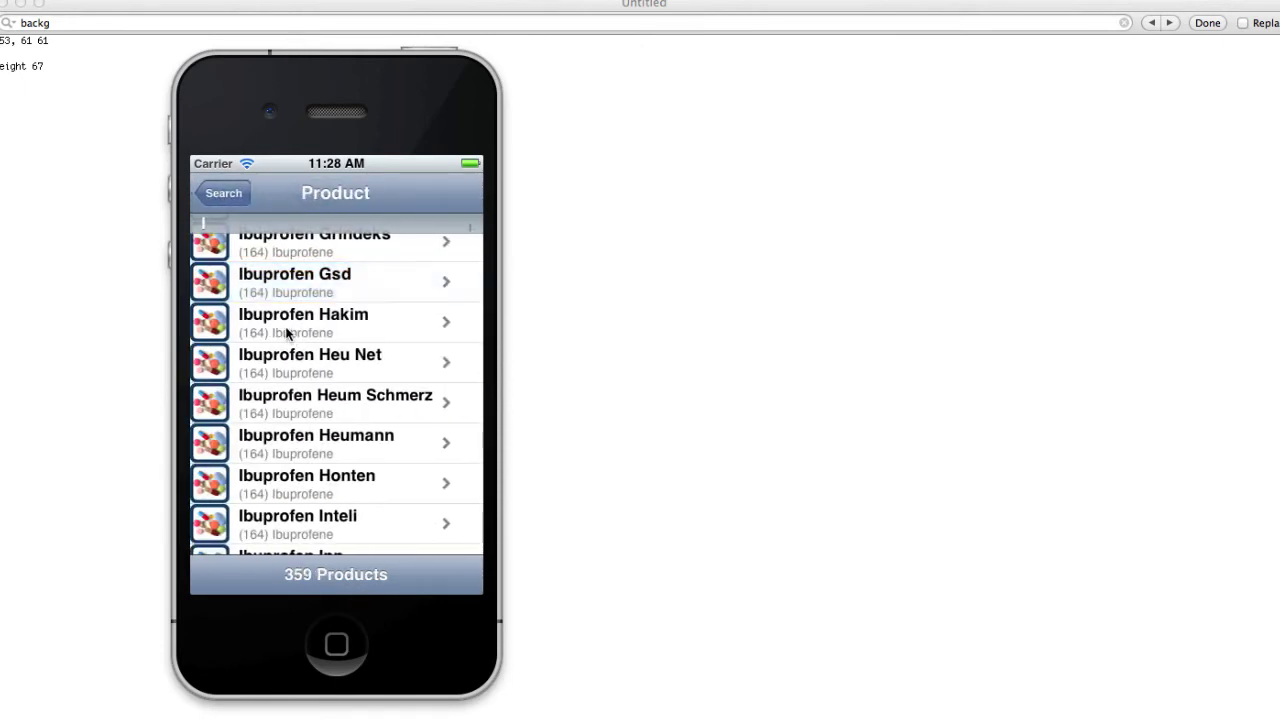
click(286, 331)
click(311, 302)
click(321, 315)
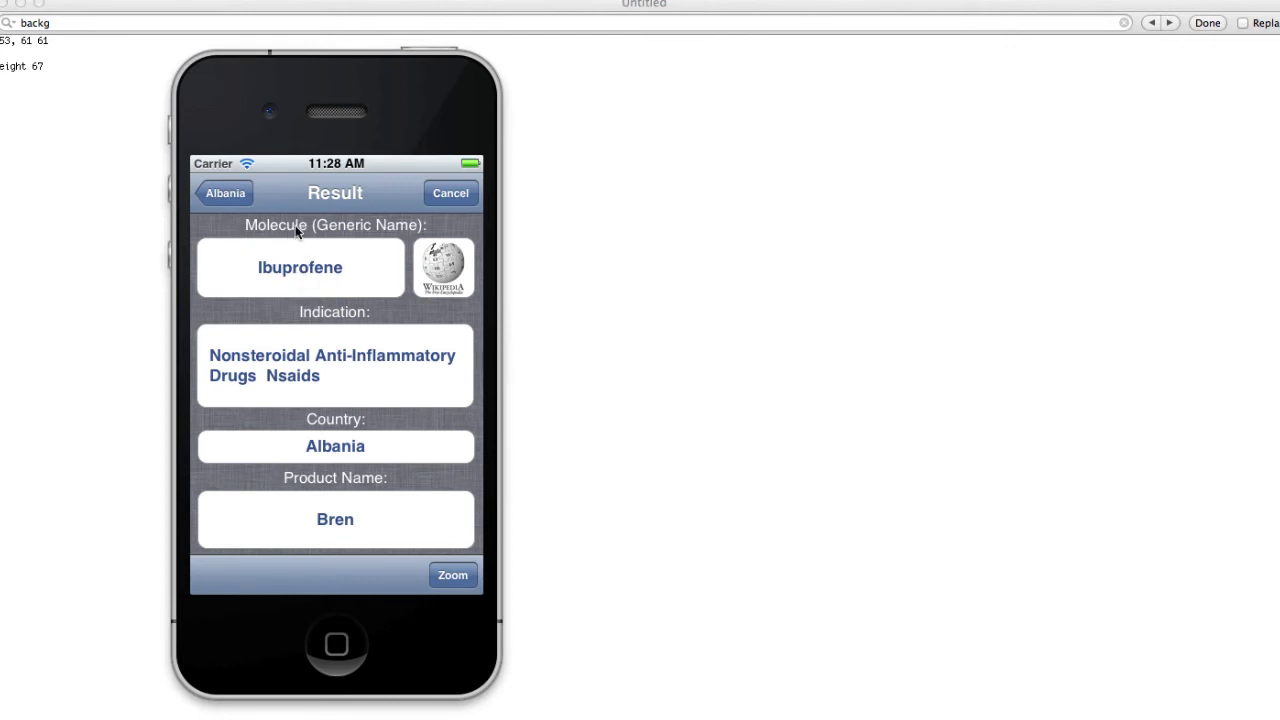
Step: Navigate back through the Albania, country and product lists to the Search screen
click(221, 201)
click(216, 190)
click(216, 193)
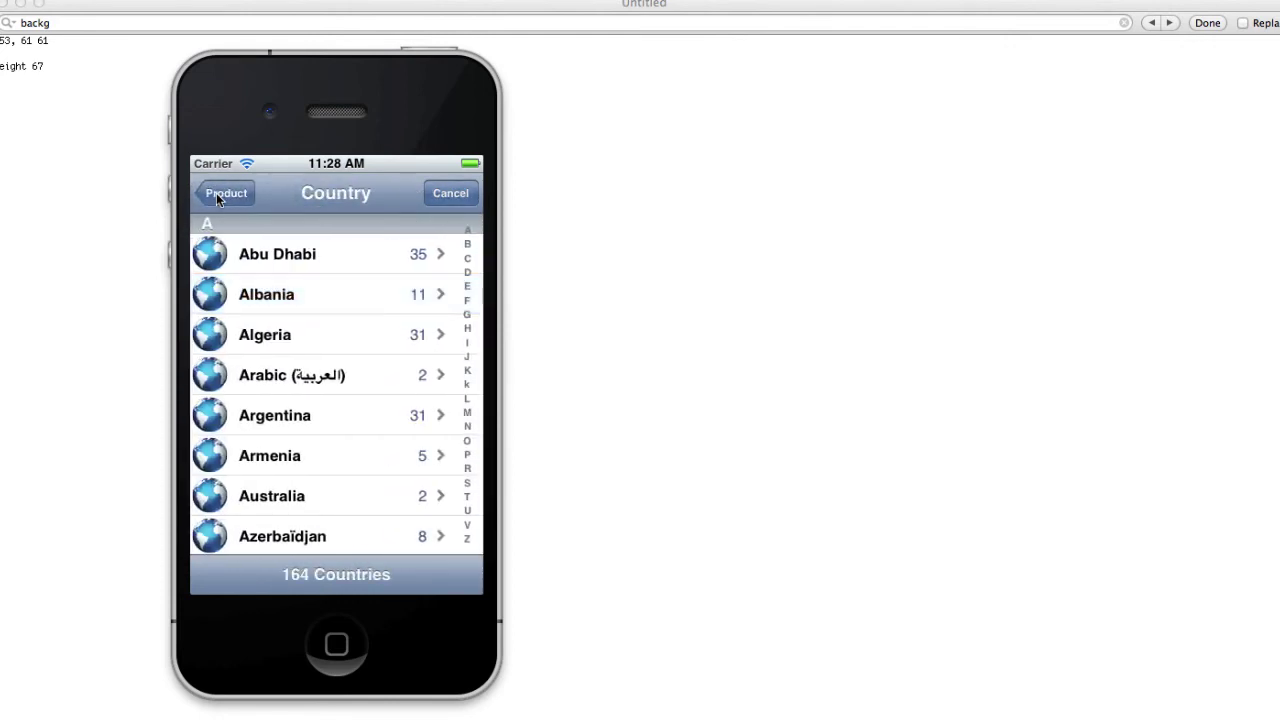
click(217, 196)
click(217, 196)
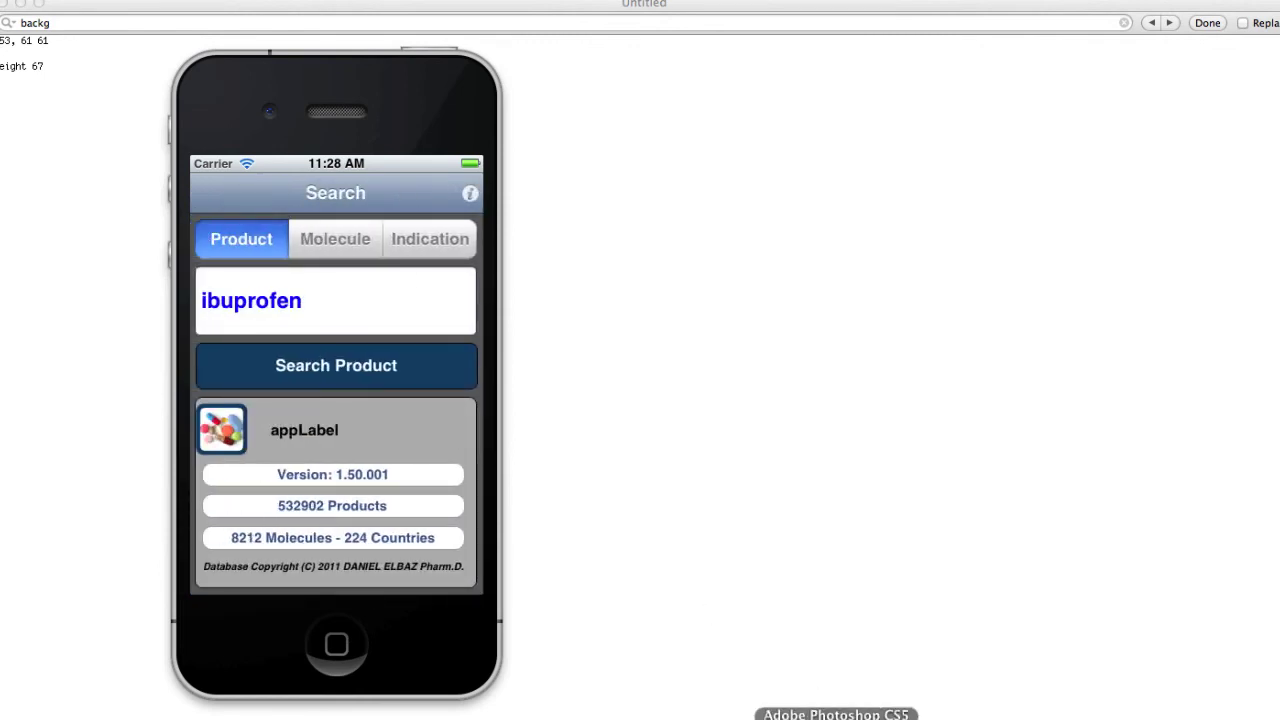
Step: Move the simulator window left and place the iPhone.psd window beside it
click(836, 717)
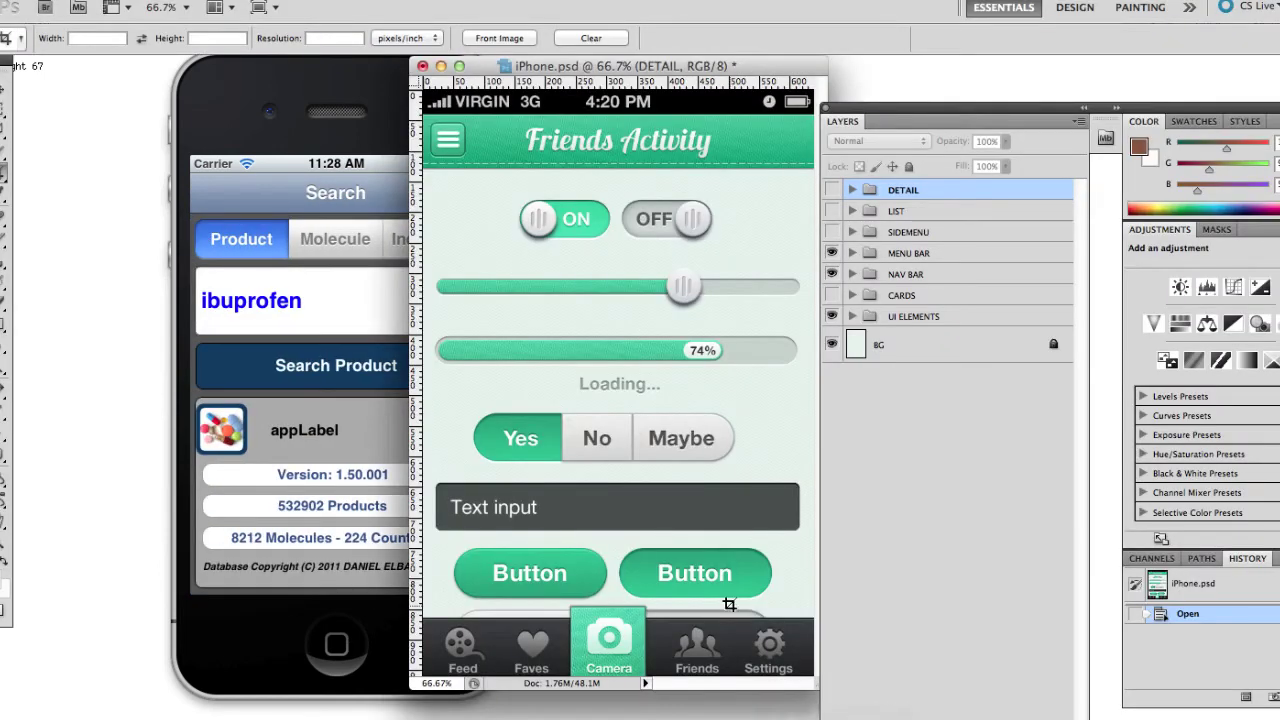
drag(353, 82, 250, 75)
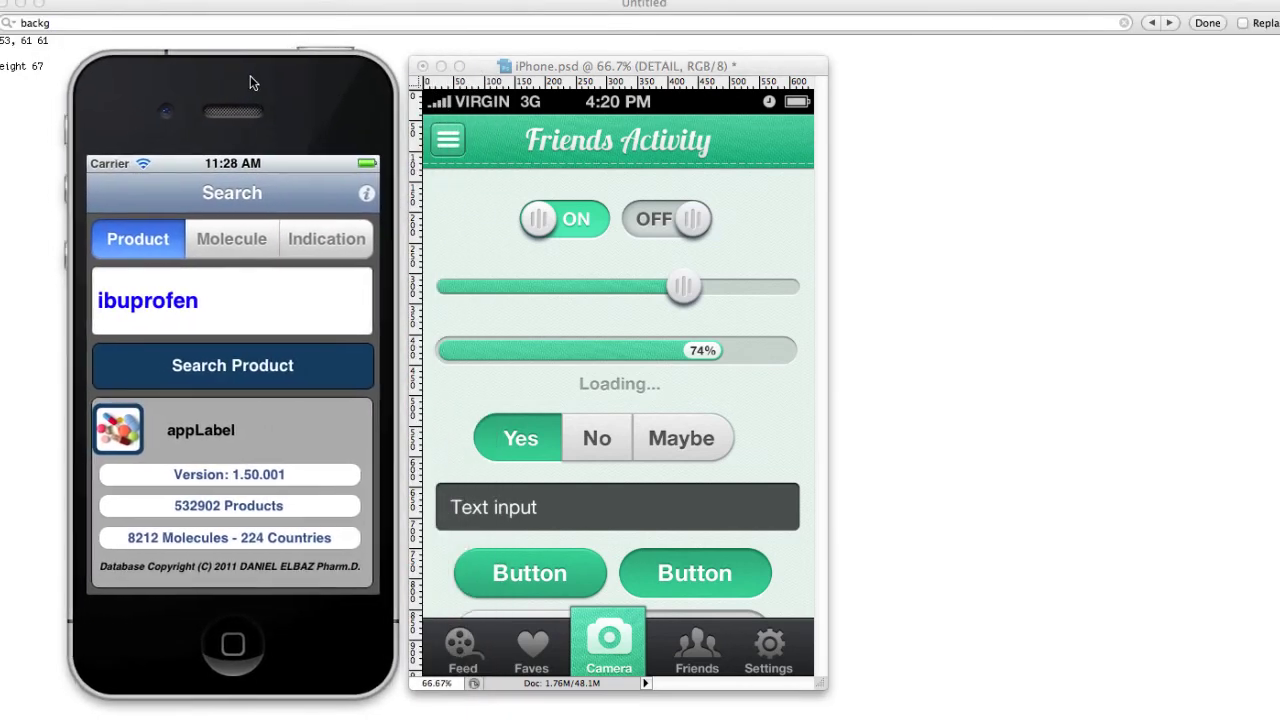
click(594, 67)
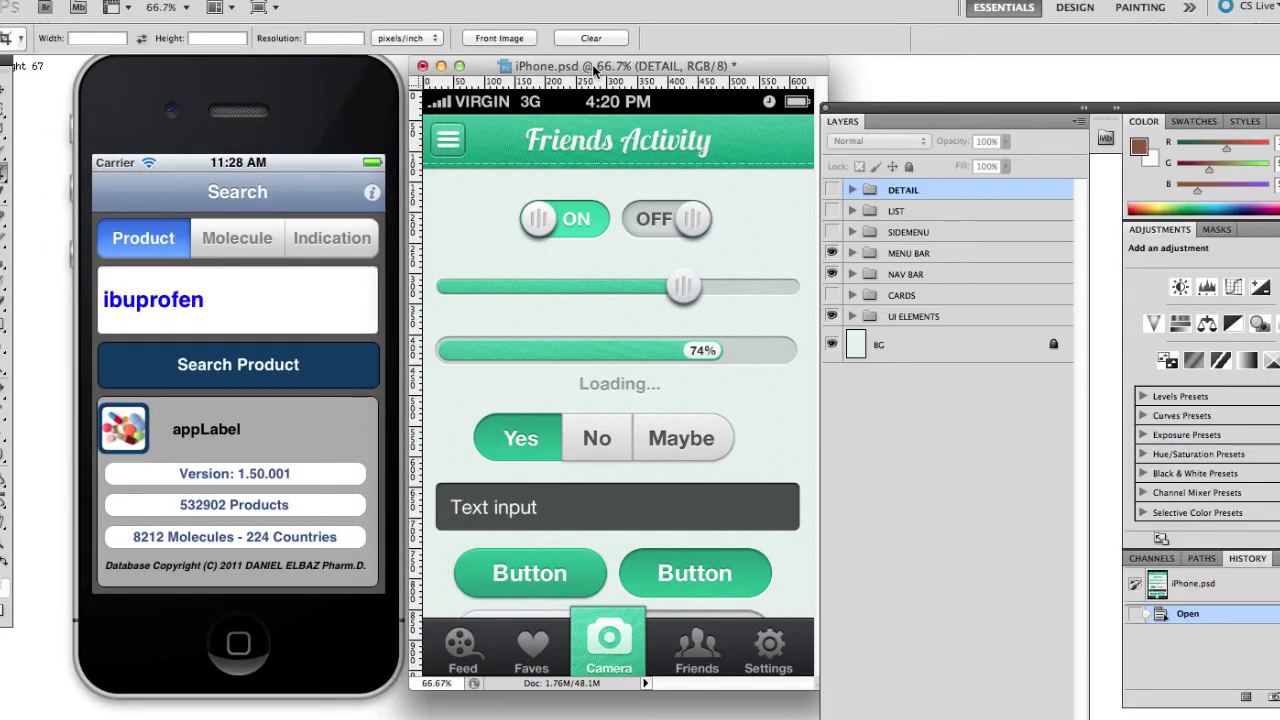
drag(594, 67, 587, 68)
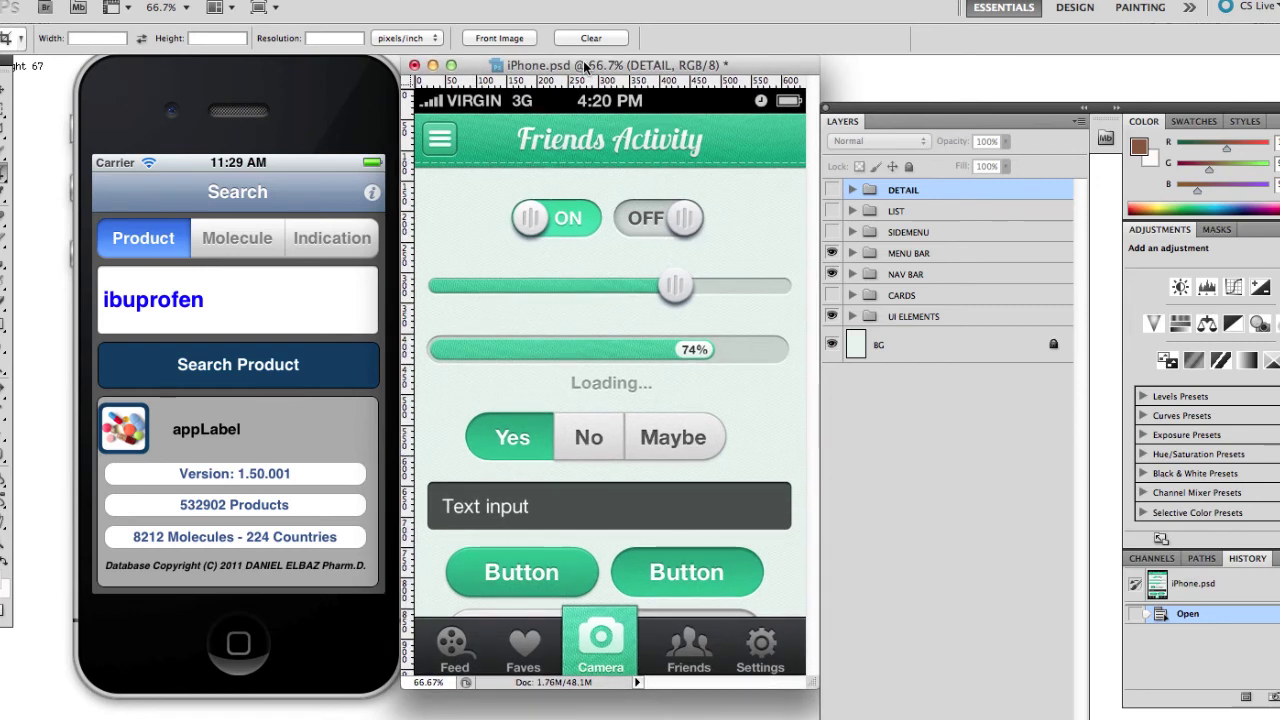
Step: Hide the UI ELEMENTS layer group and show LIST, keeping NAV BAR visible
click(832, 274)
click(832, 274)
click(832, 316)
click(832, 211)
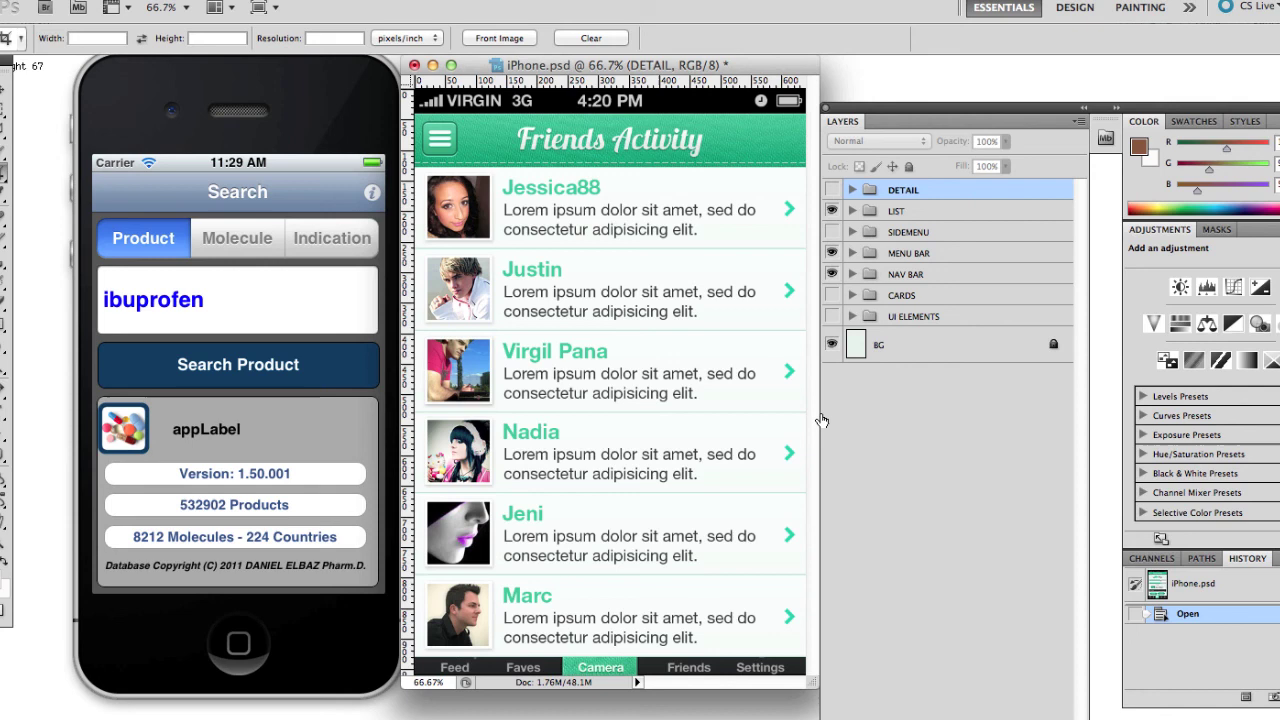
Step: Rerun the ibuprofen search, return to Search, and nudge the template window flush beside it
click(202, 352)
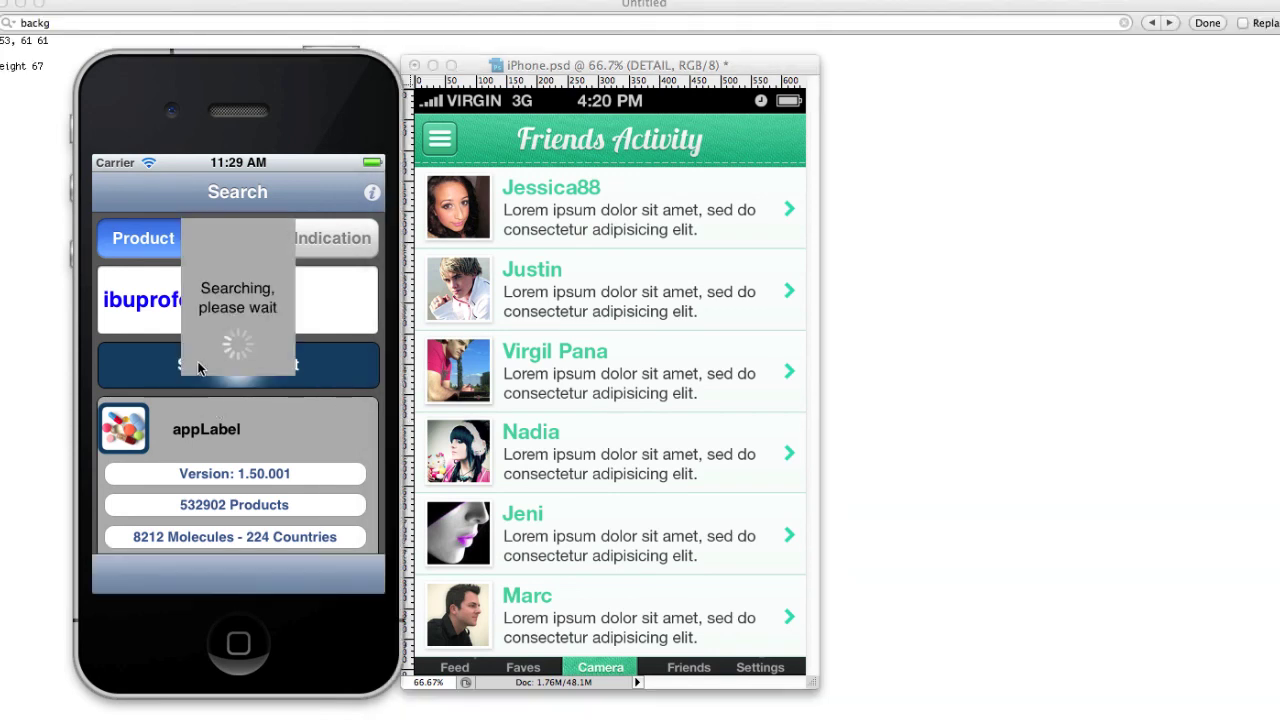
drag(233, 402, 245, 330)
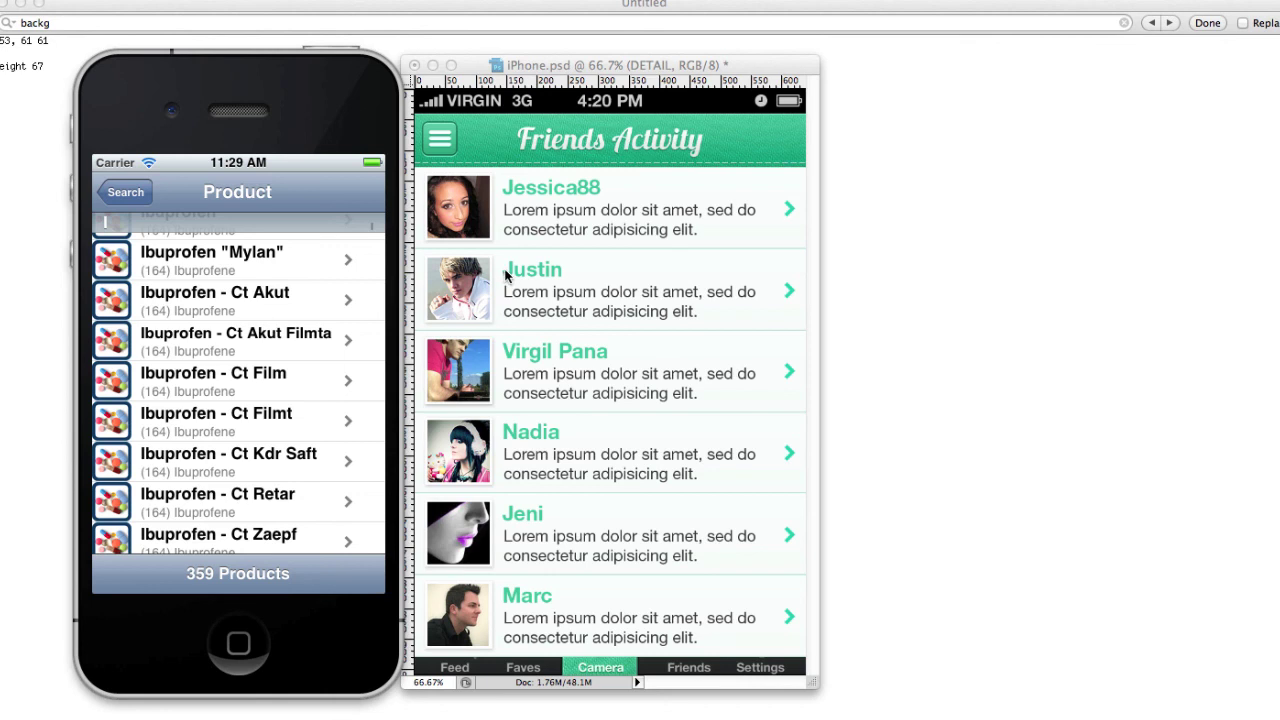
click(126, 200)
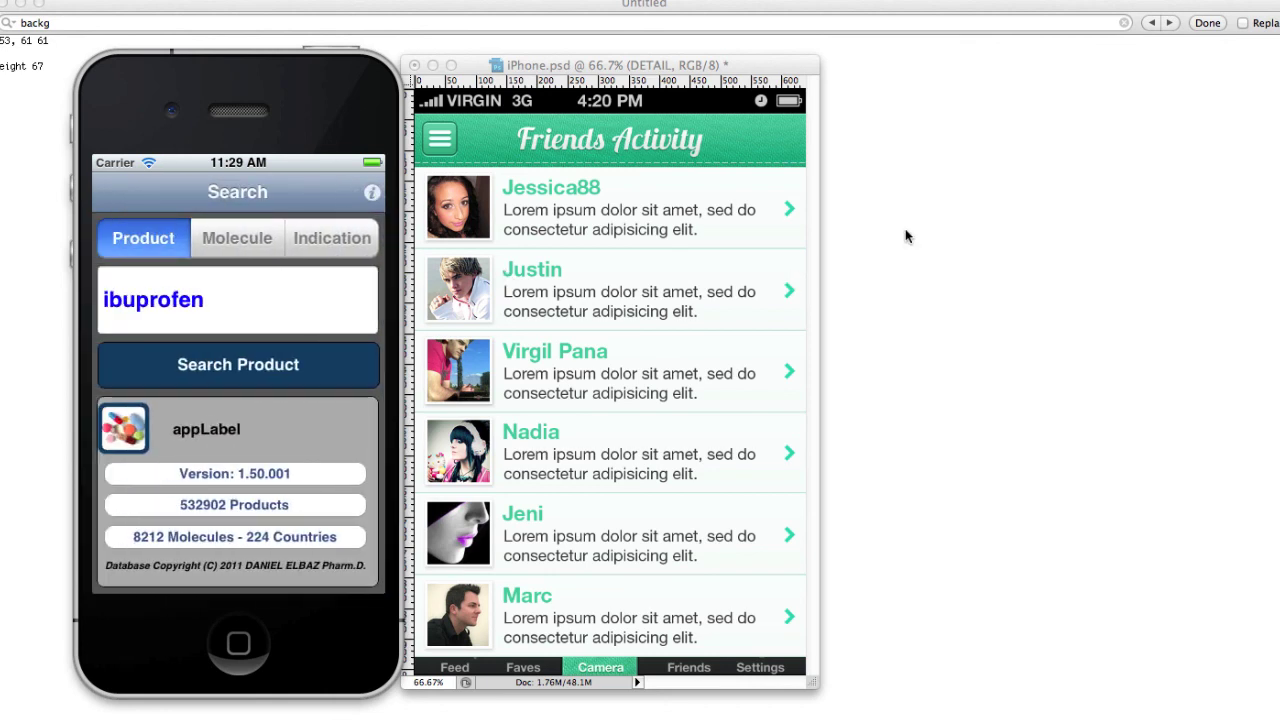
click(695, 63)
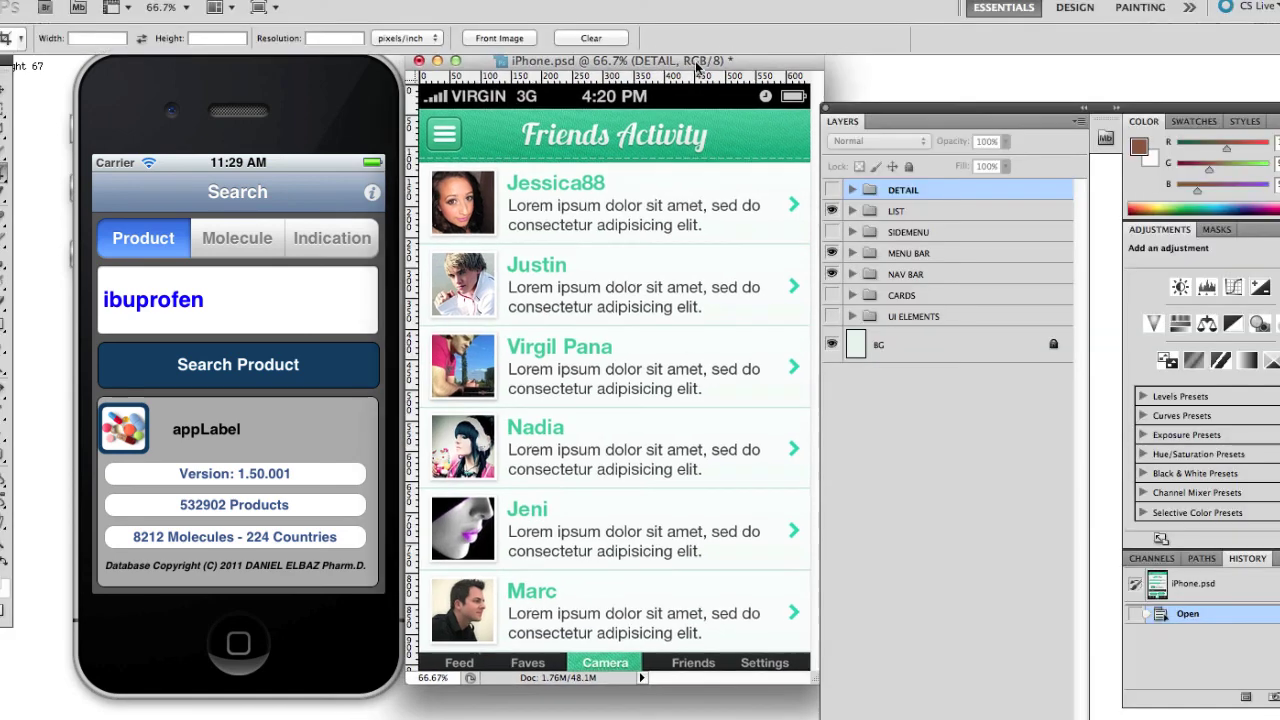
drag(696, 60, 695, 65)
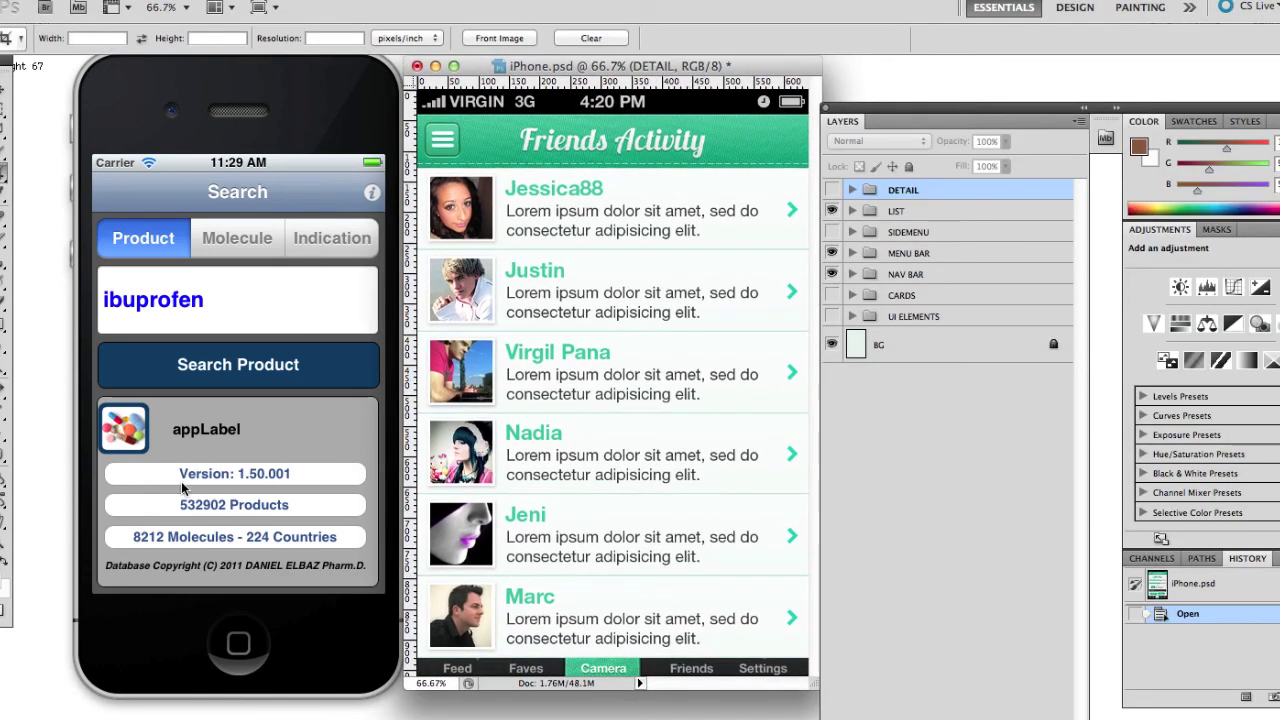